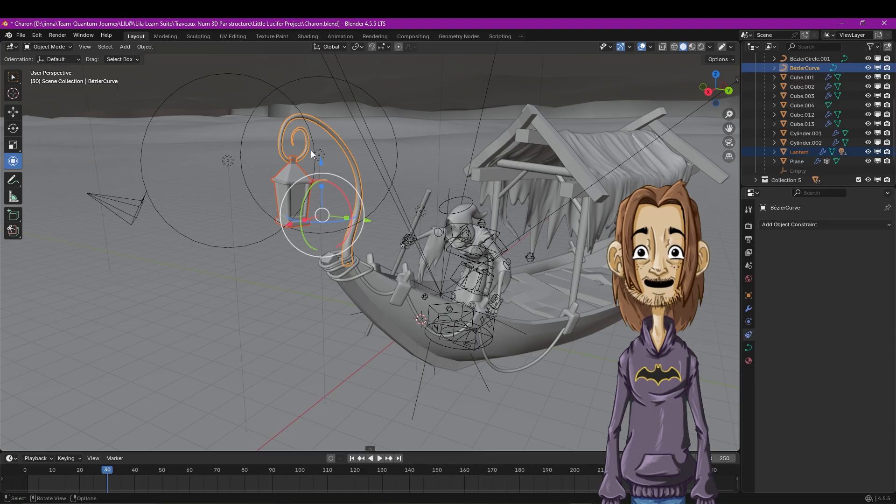
Step: Try to parent the lantern to the curved hook pole, and inspect the lantern's pivot point
key("ctrl+p")
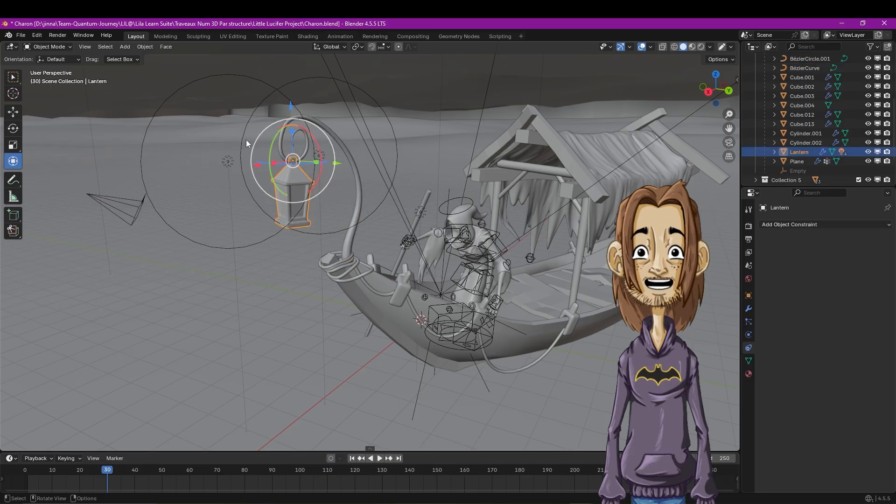
scroll(246, 140, "up", 1)
middle_click_drag(247, 140, 321, 203, "shift")
scroll(298, 181, "up", 2)
scroll(298, 180, "up", 1)
scroll(323, 190, "up", 1)
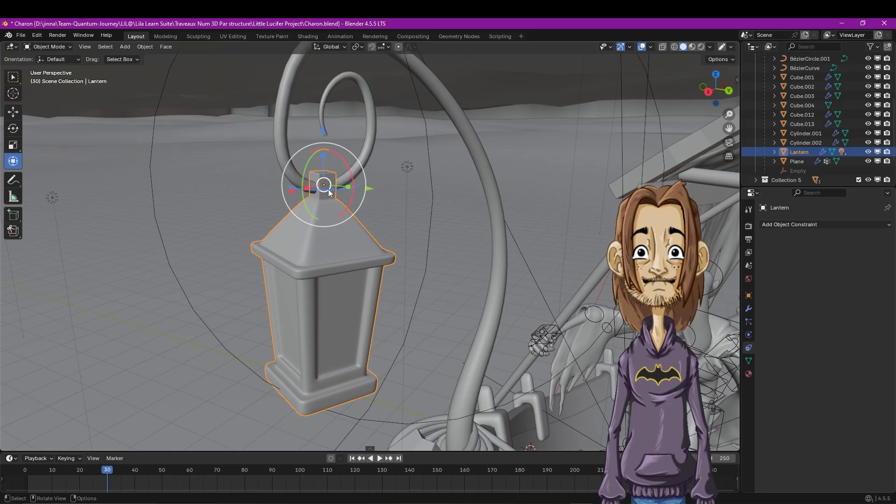
scroll(329, 189, "down", 3)
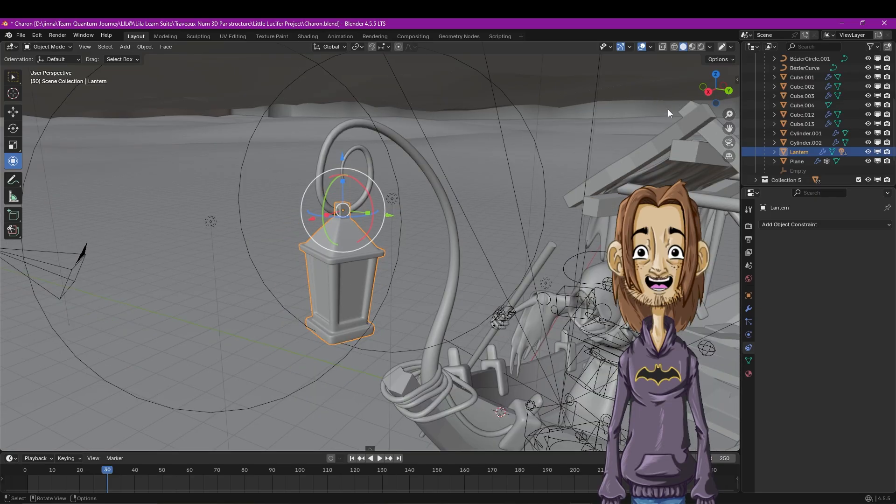
Step: Try to shift the lantern's origin along Z with transforms affecting only origins
left_click(727, 60)
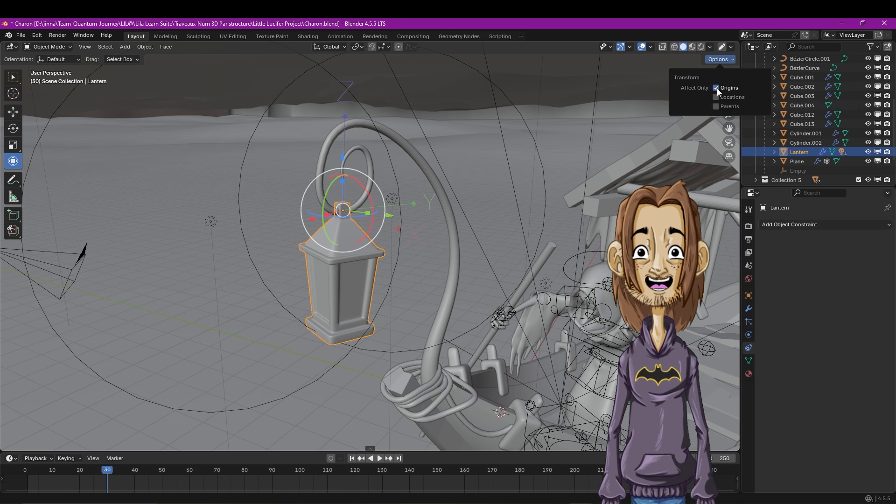
key("g")
key("z")
left_click_drag(343, 177, 343, 159)
scroll(338, 303, "down", 3)
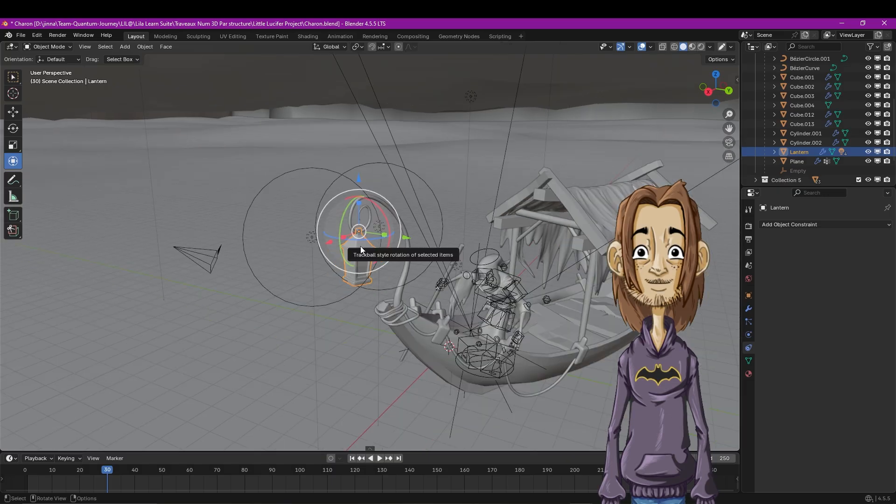
scroll(353, 238, "up", 3)
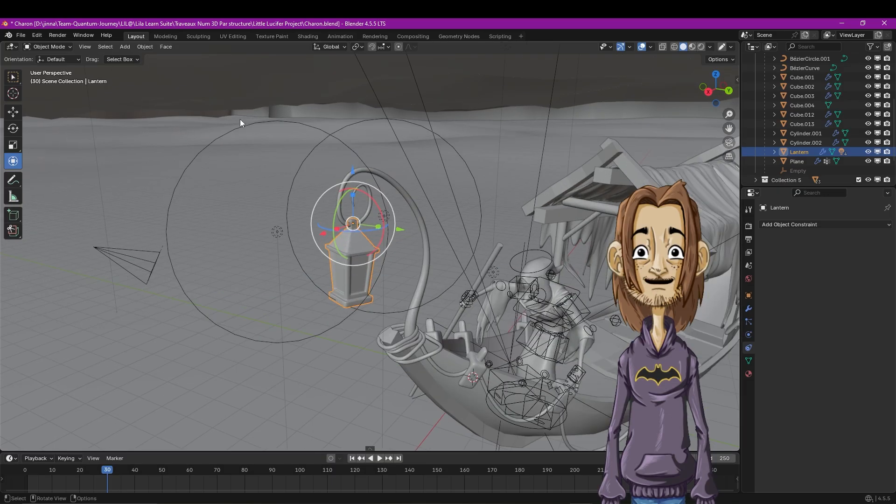
Step: Snap the 3D cursor to the lantern's origin at its upper attachment point
left_click(149, 47)
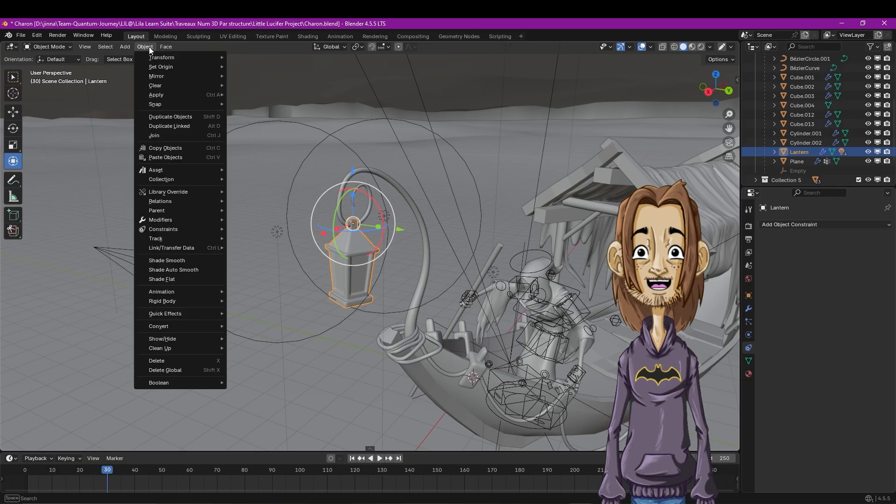
mouse_move(165, 107)
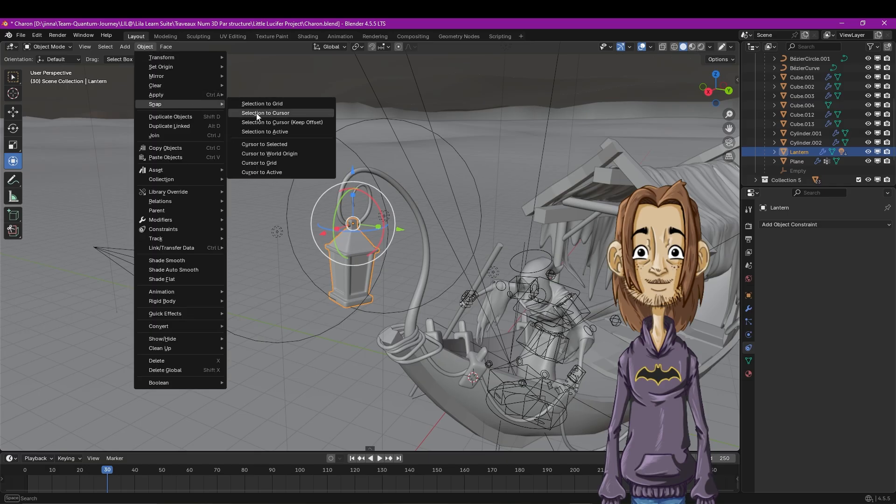
left_click(277, 145)
scroll(289, 217, "up", 4)
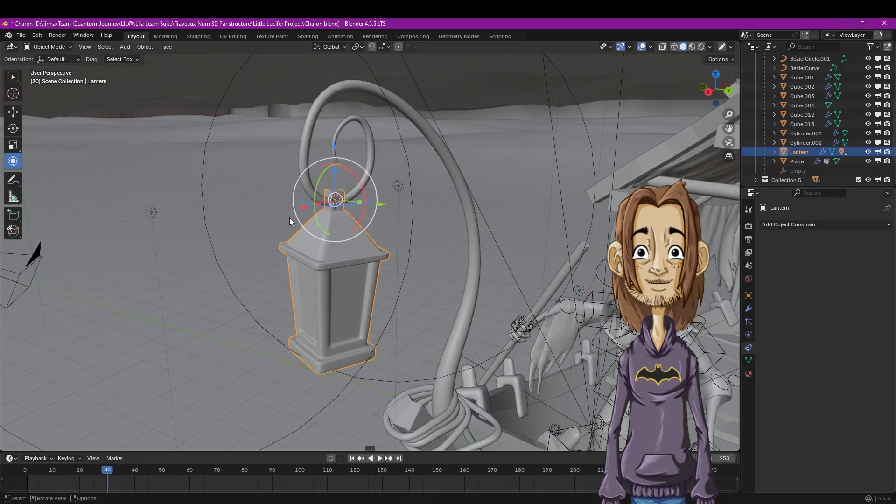
scroll(320, 174, "up", 2)
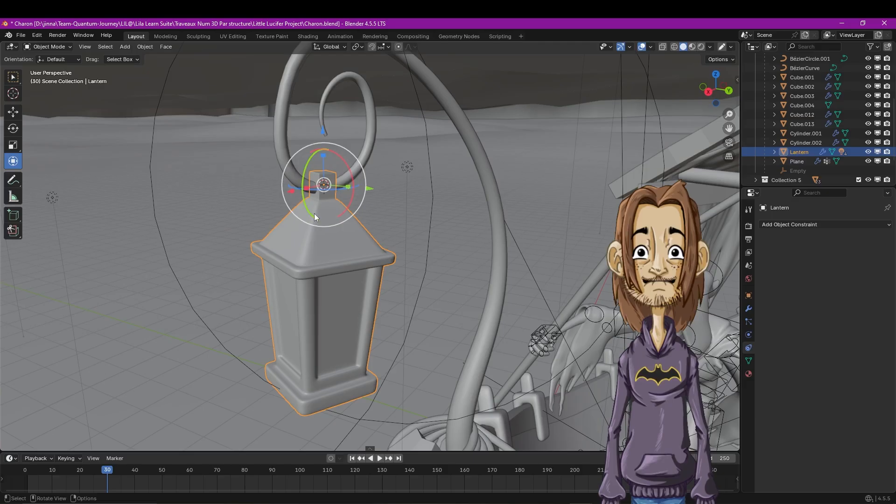
Step: Hide the lantern and add a plane mesh at the 3D cursor below the hook's curl
left_click(868, 152)
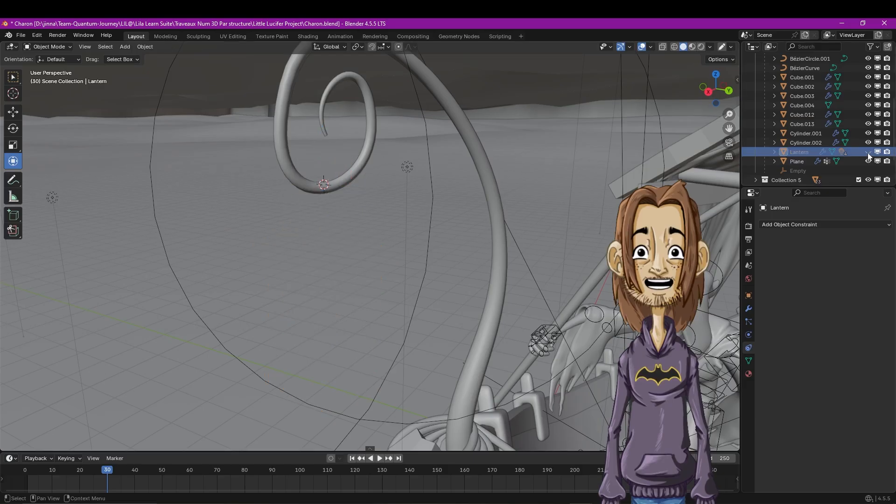
middle_click_drag(433, 245, 354, 265)
key("shift+a")
mouse_move(391, 259)
left_click(440, 260)
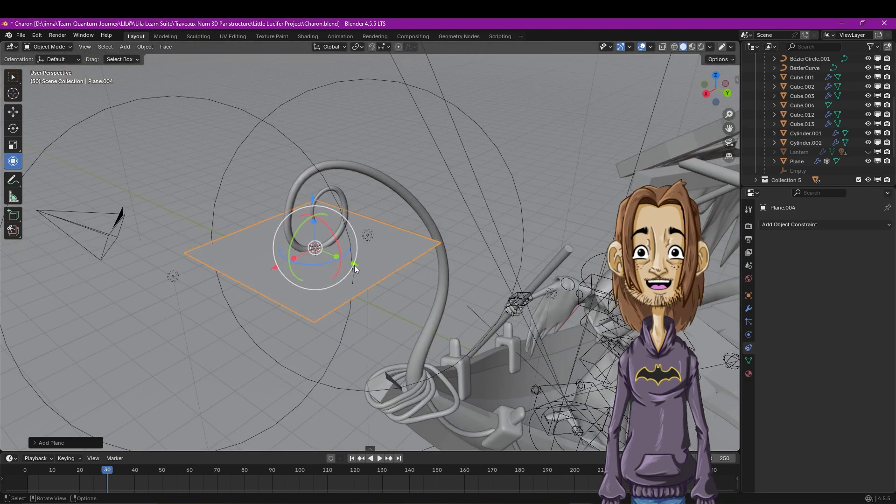
Step: Rotate the new plane's geometry 90 degrees about the X axis in Edit Mode so it stands vertically
key("Tab")
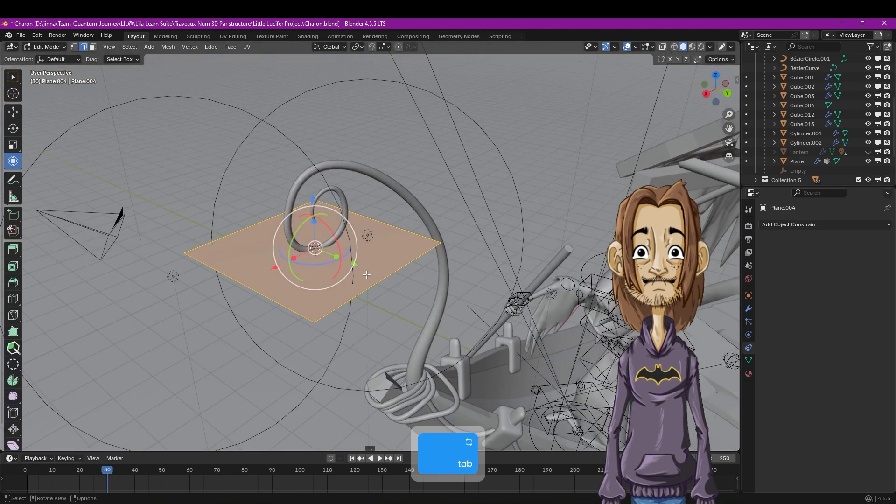
type("rx")
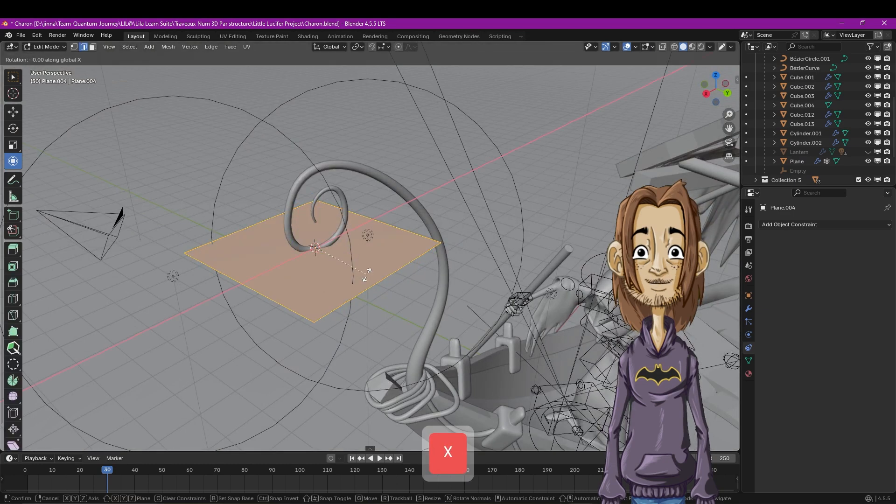
type("90")
key("Return")
Step: Lower the plane along Z and shape it into a long narrow strip hanging from the hook's curl
key("g")
key("z")
left_click_drag(317, 227, 317, 275)
middle_click_drag(290, 299, 245, 290)
left_click_drag(237, 294, 253, 295)
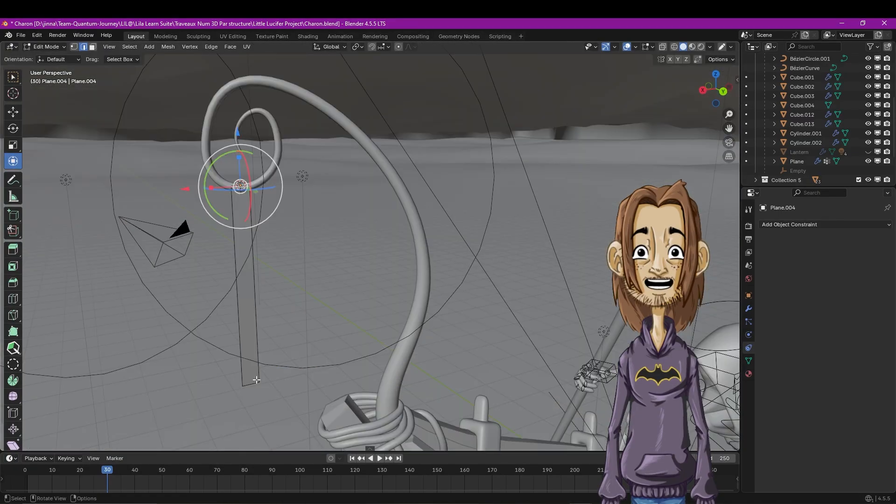
Step: Scale up the strip's bottom edge so the strip widens downwards
left_click(255, 381)
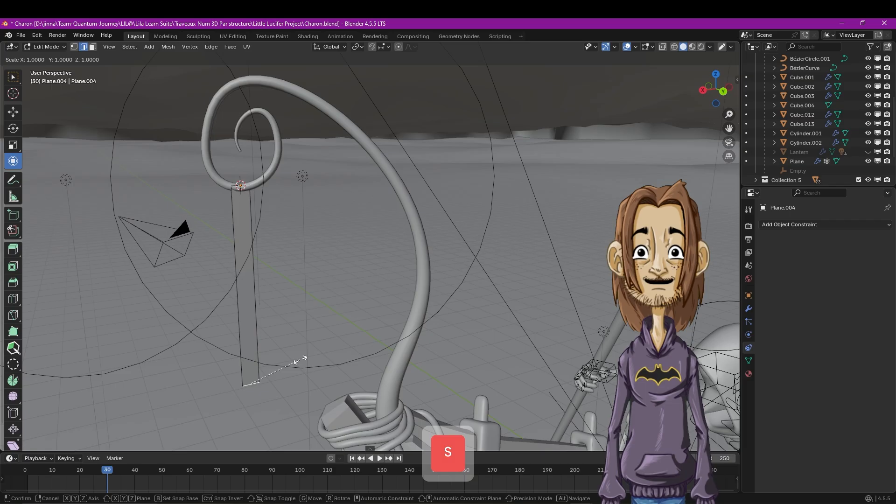
key("s")
left_click(249, 382)
Step: Add a vertical loop cut through the strip's centre, pull its bottom middle vertex down into a point, and return to Object Mode
key("ctrl")
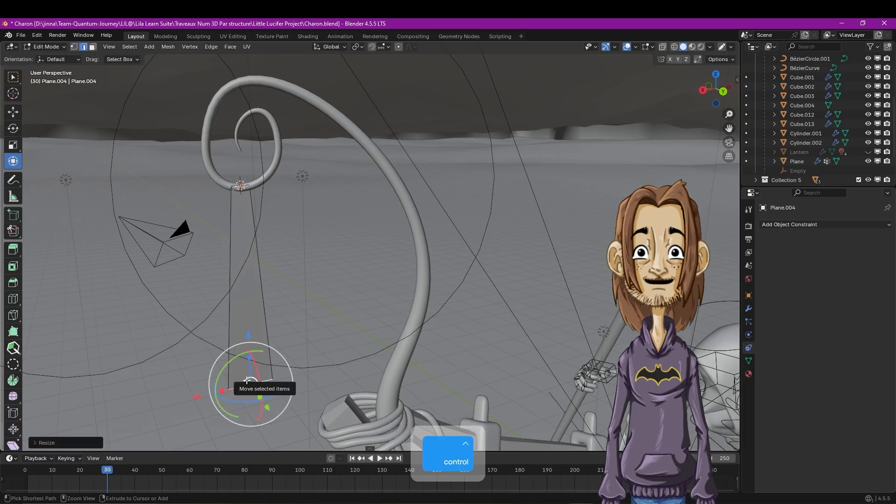
key("ctrl+r")
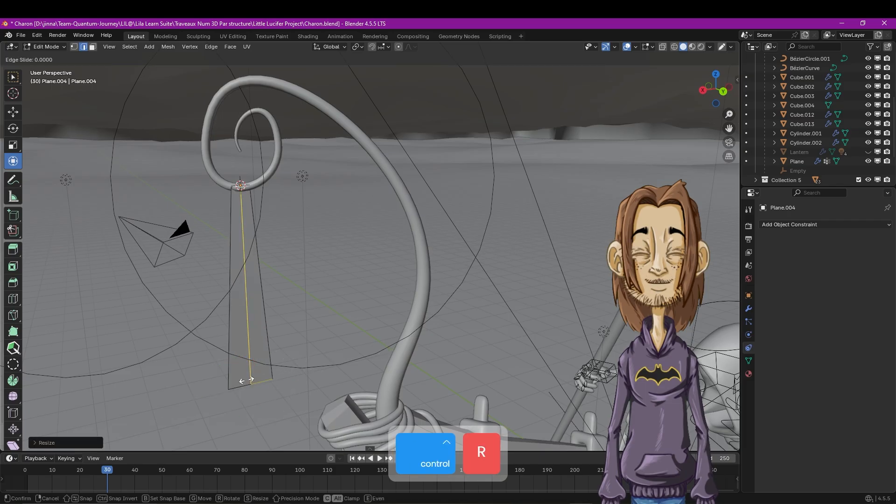
left_click(251, 383)
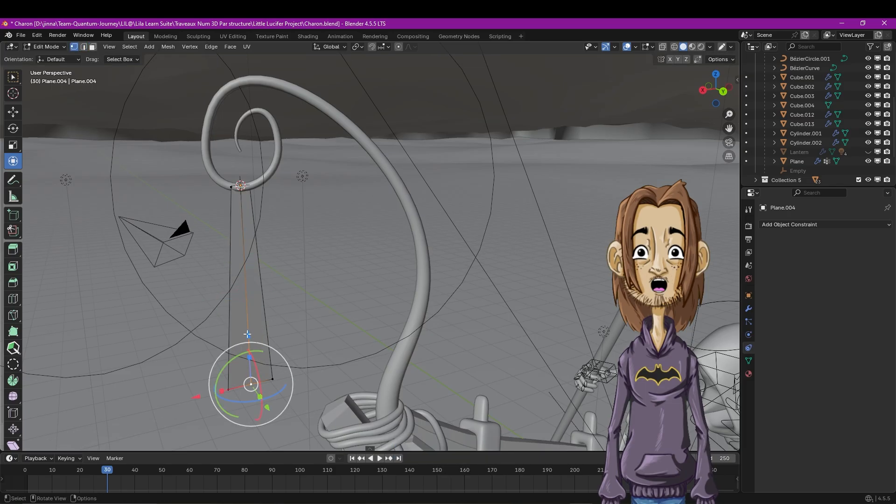
left_click_drag(247, 334, 247, 361)
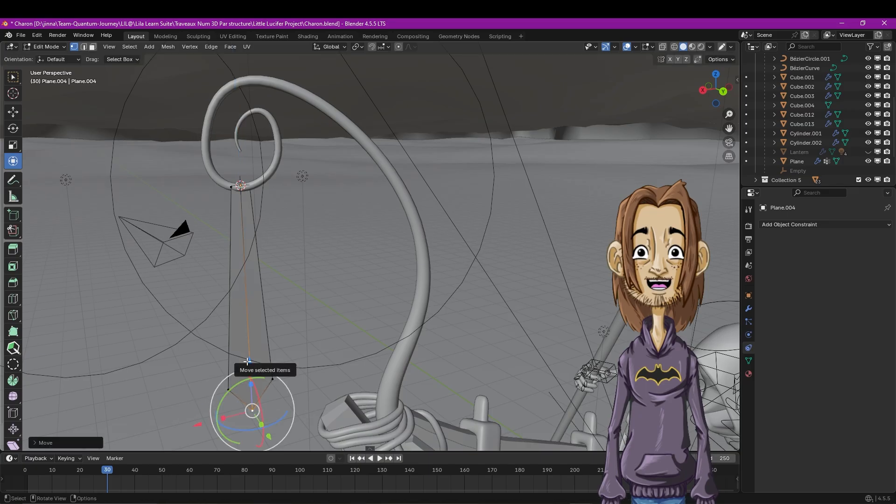
scroll(248, 361, "up", 1)
left_click(57, 49)
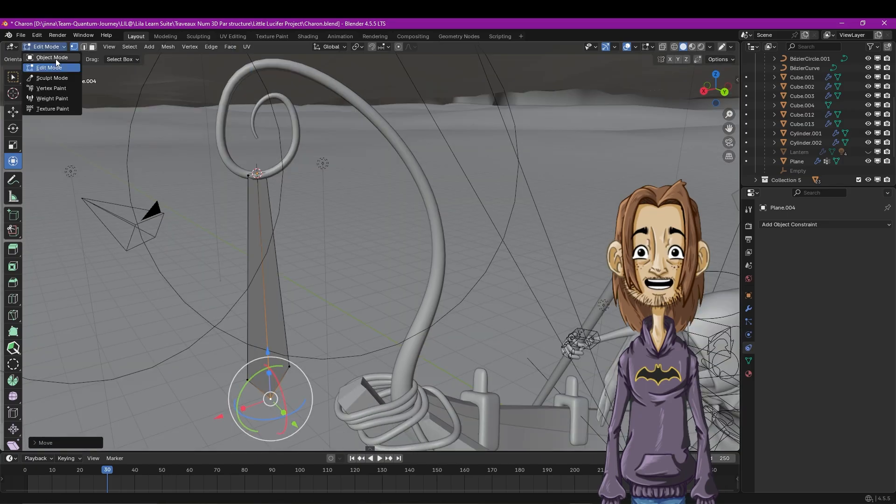
left_click(55, 59)
Step: Parent the hanging strip to the curved hook pole
middle_click_drag(259, 214, 250, 190)
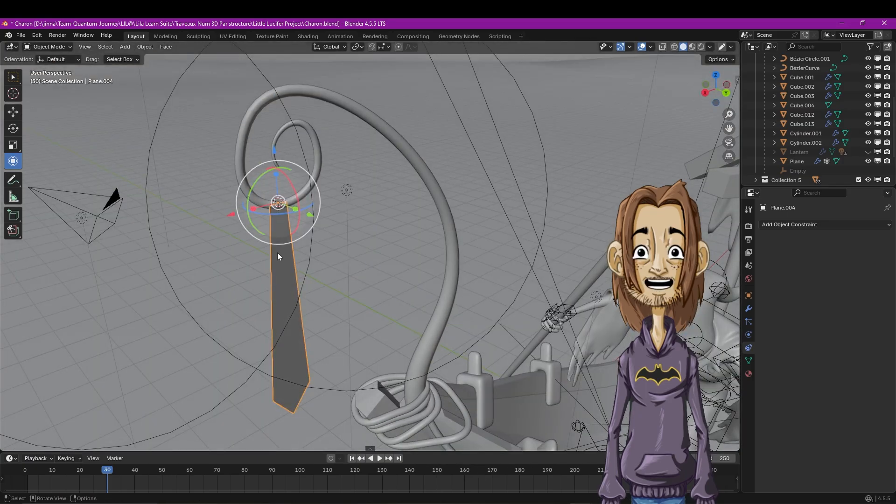
left_click(242, 155, "shift")
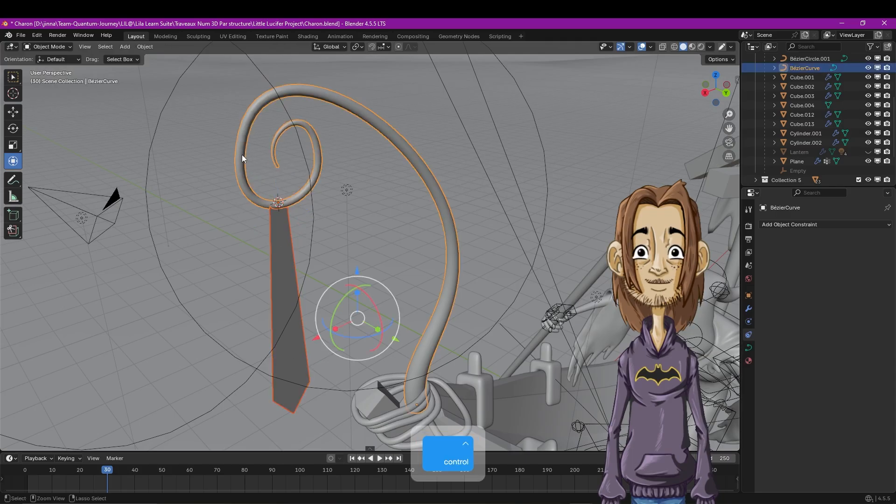
key("ctrl+p")
left_click(241, 155)
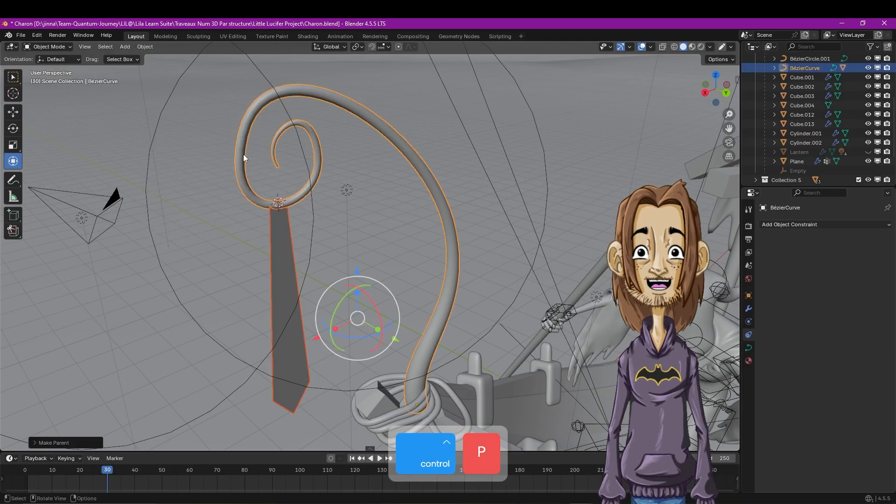
Step: Create a vertex group on the strip and assign its top centre vertex to it
left_click(276, 216)
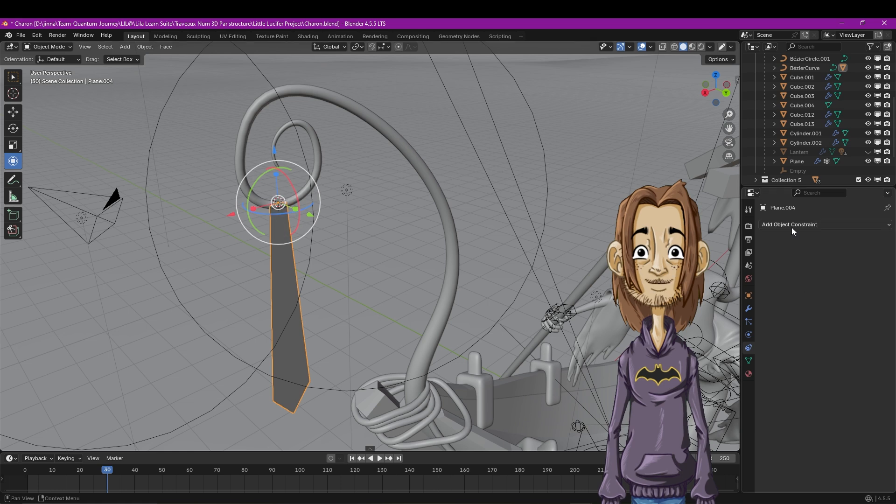
left_click(749, 362)
key("Tab")
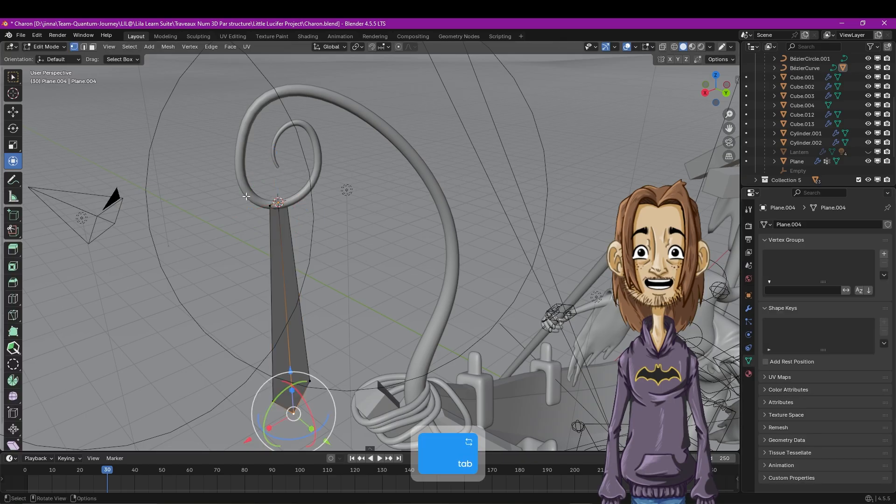
left_click(278, 203)
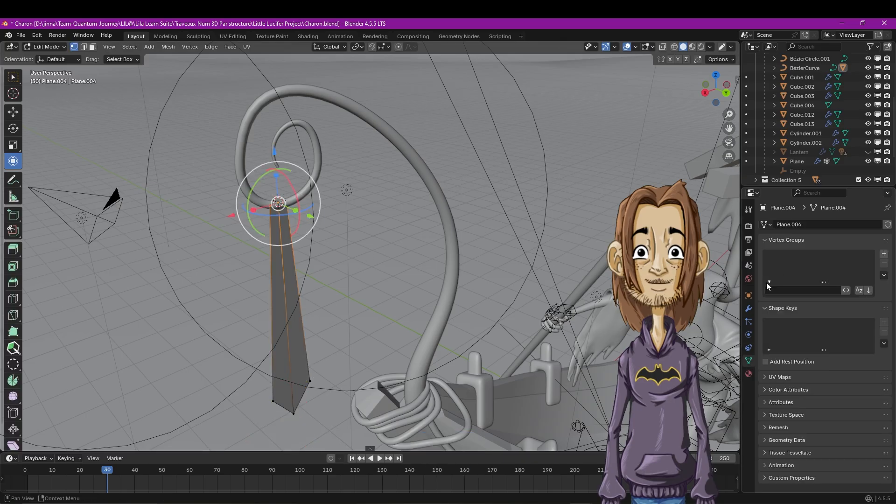
left_click(883, 254)
left_click(775, 323)
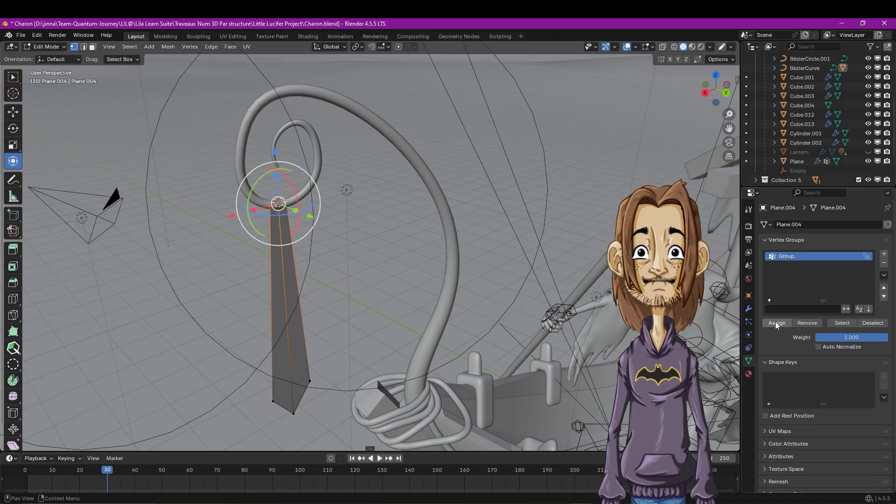
key("Tab")
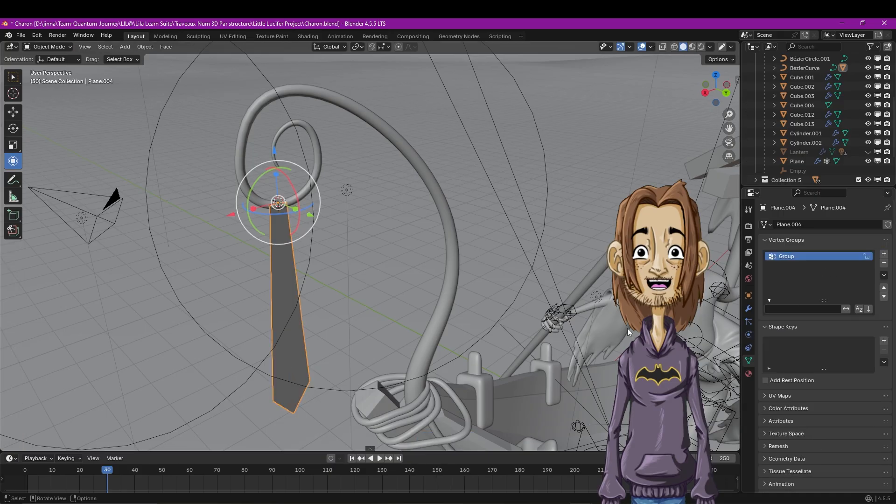
Step: Add cloth physics to the strip and apply the Silk preset
left_click(748, 335)
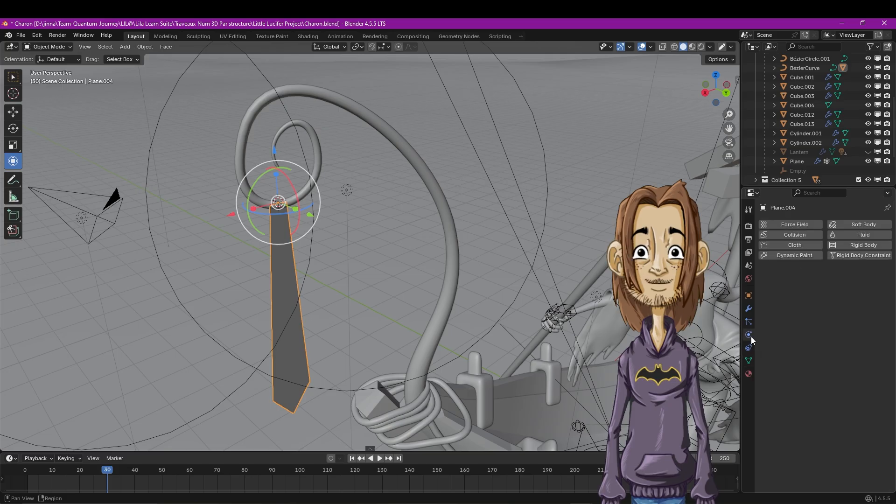
left_click(796, 245)
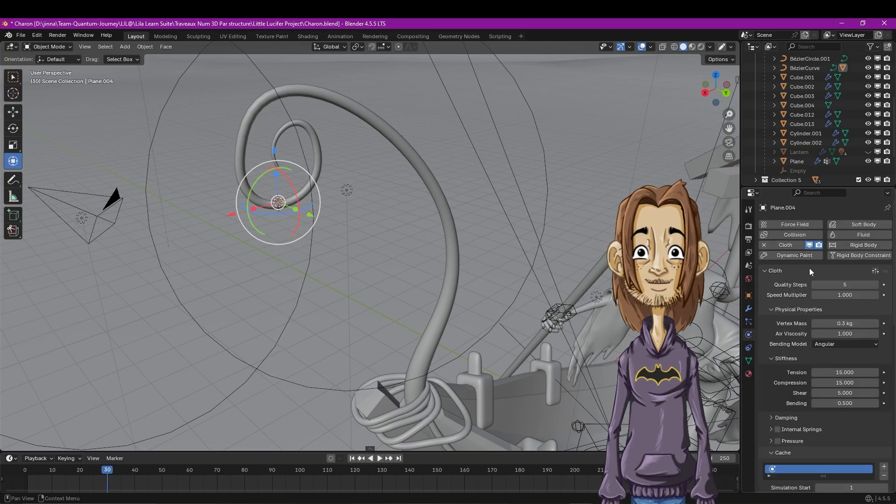
left_click(875, 271)
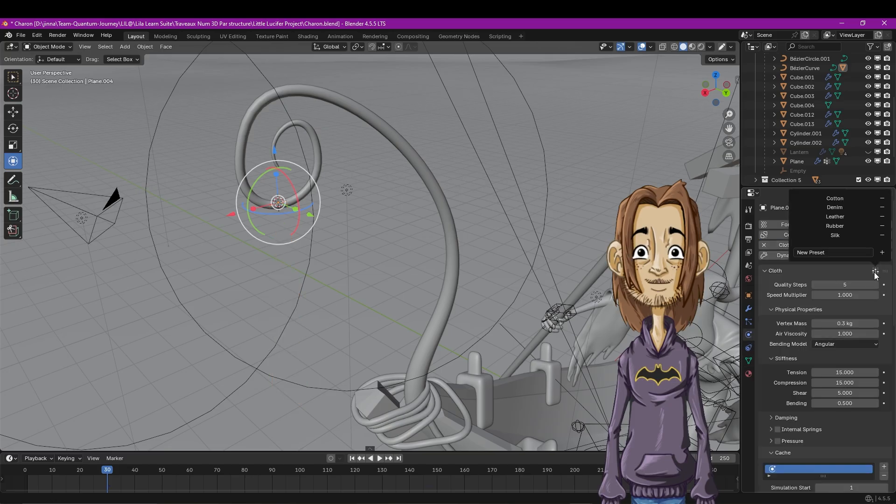
left_click(862, 236)
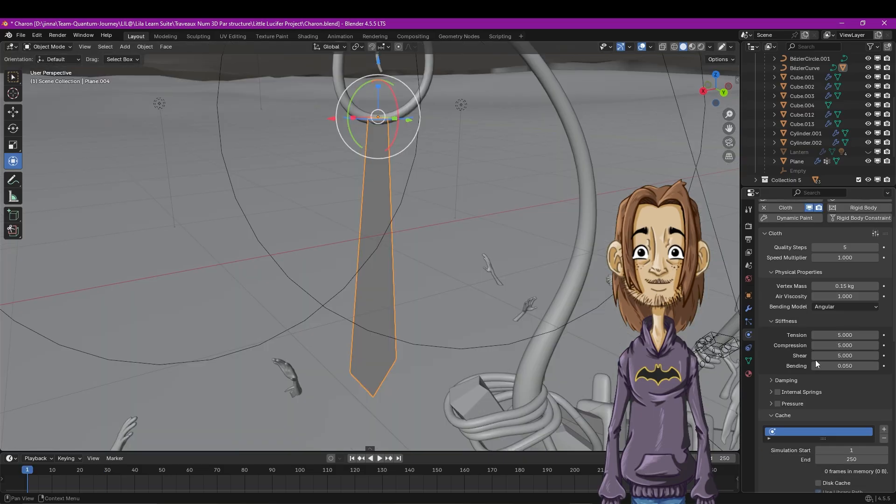
Step: Set the cloth's Pin Group to the vertex group named Group
scroll(816, 364, "down", 3)
scroll(815, 360, "down", 8)
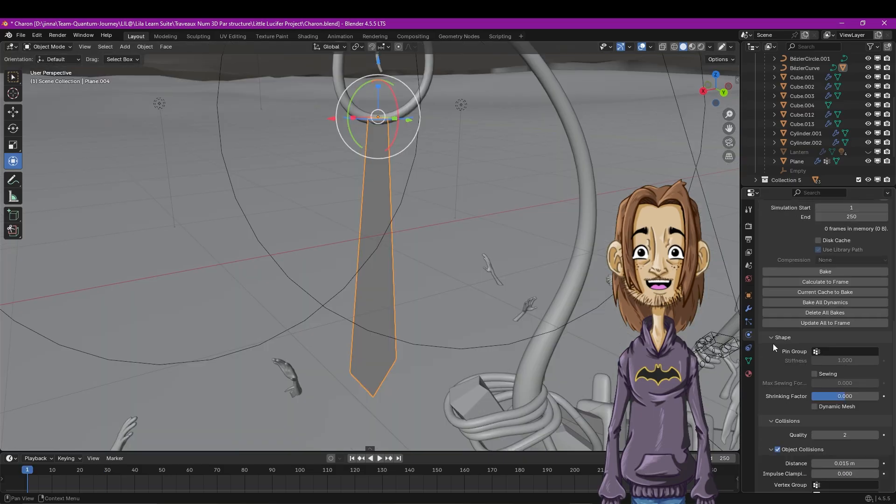
left_click(823, 351)
left_click(821, 367)
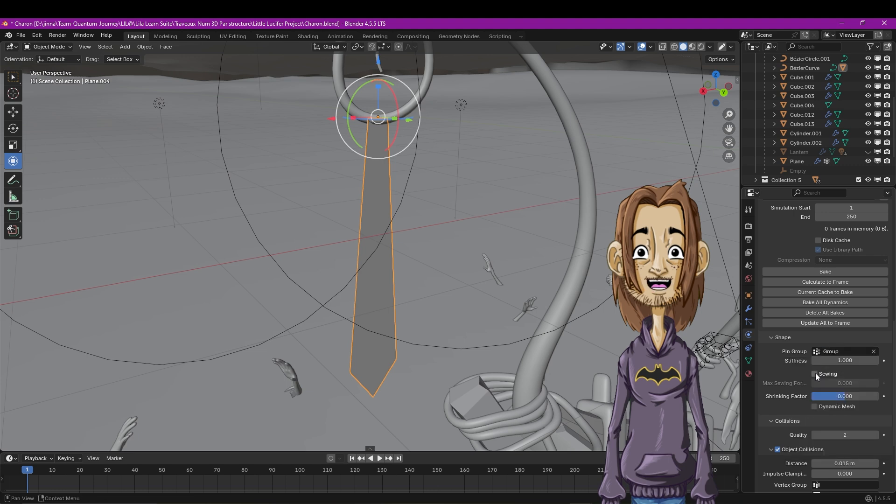
Step: Enable Dynamic Mesh for the strip's cloth and play the simulation to check how it swings, ending back at frame 0
left_click(814, 407)
key("space")
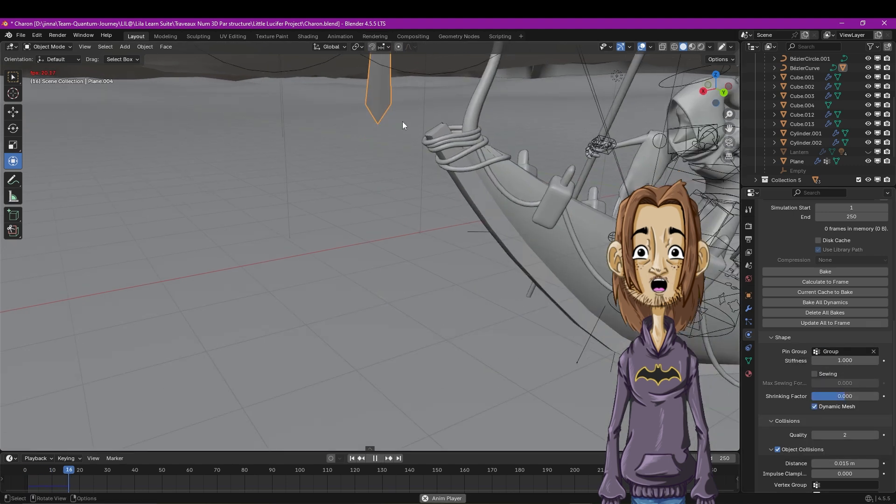
middle_click_drag(409, 178, 455, 203, "shift")
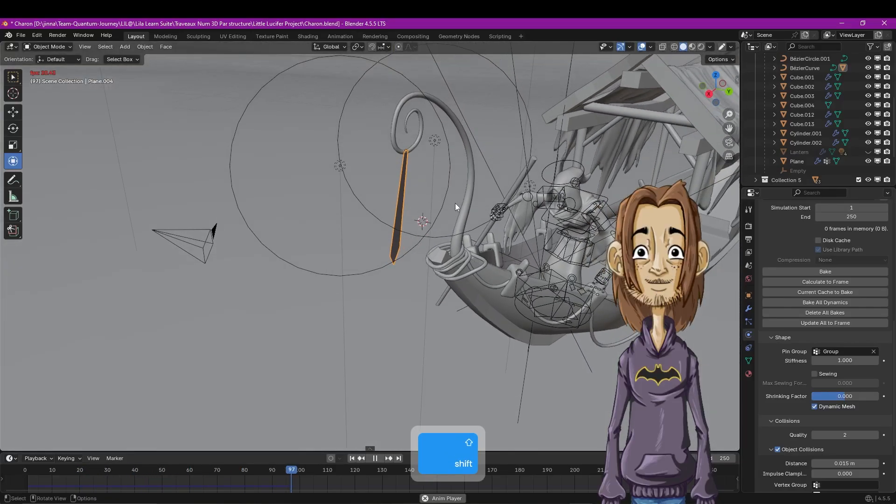
middle_click_drag(441, 251, 400, 225)
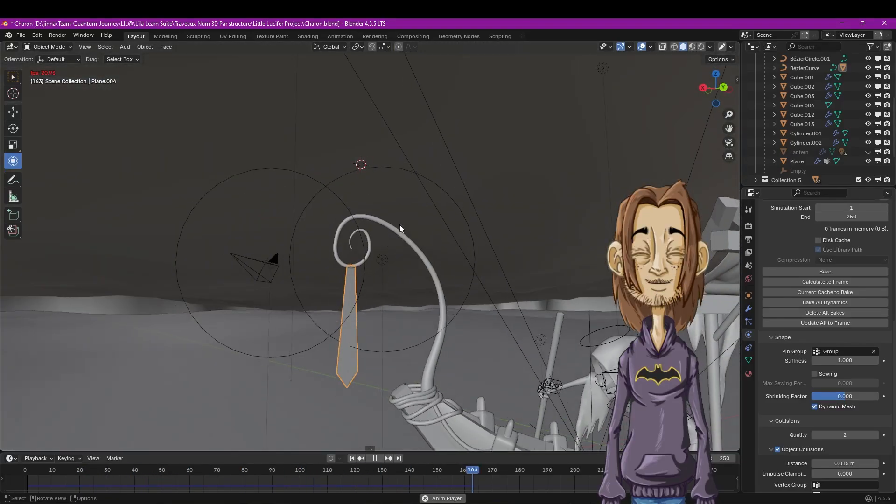
scroll(385, 307, "down", 3)
middle_click_drag(386, 307, 401, 257, "shift")
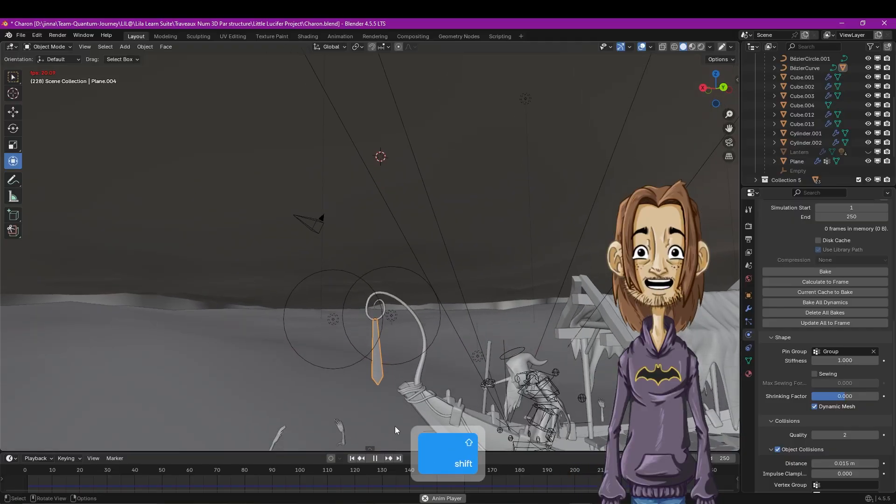
middle_click_drag(394, 428, 401, 289, "shift")
left_click(13, 470)
Step: Snap the 3D cursor to the three lowest vertices of the cloth strip and return to Object Mode
middle_click_drag(377, 145, 386, 176)
scroll(420, 233, "up", 3)
middle_click_drag(457, 268, 440, 277)
middle_click_drag(412, 313, 441, 255, "shift")
scroll(420, 268, "up", 1)
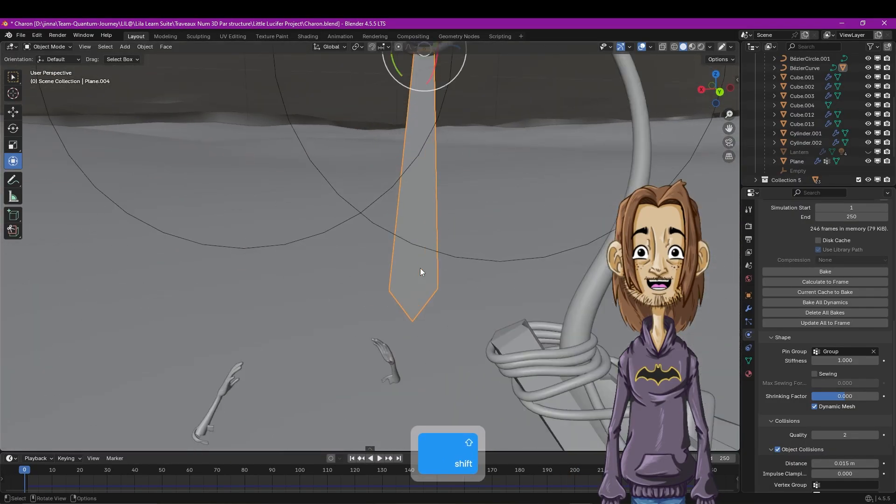
key("Tab")
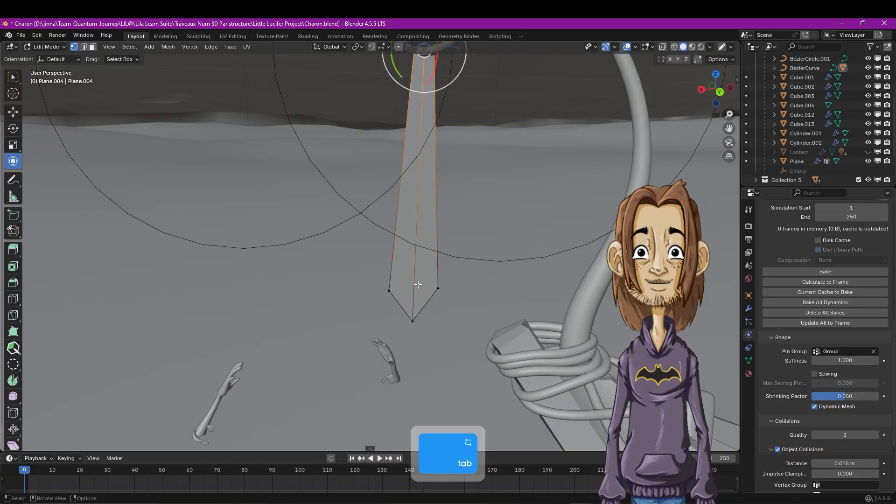
left_click_drag(460, 345, 378, 273)
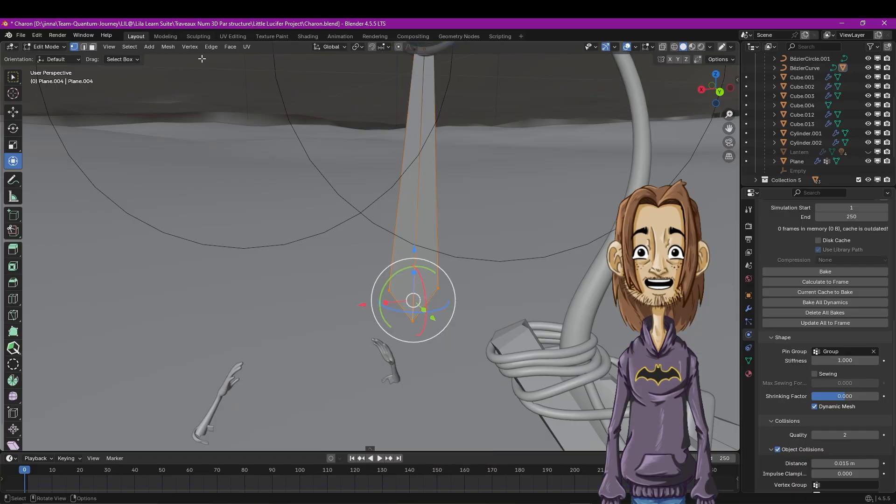
left_click(168, 47)
mouse_move(185, 75)
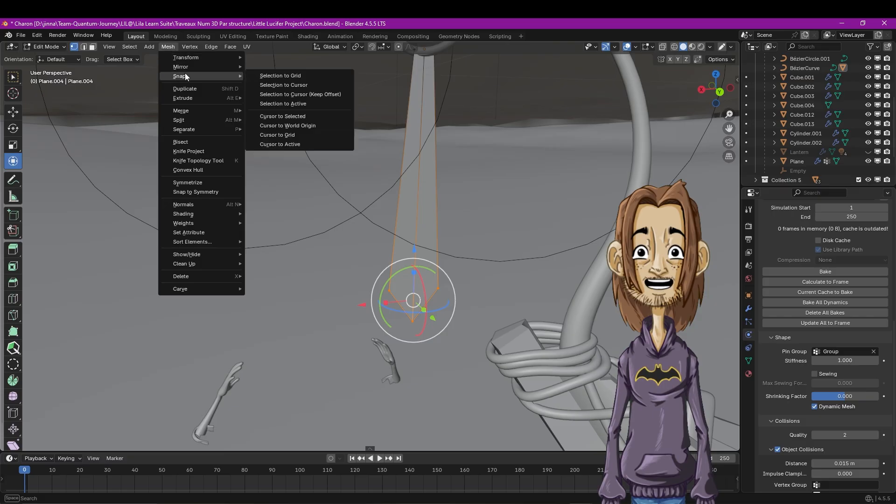
left_click(301, 117)
middle_click_drag(468, 267, 450, 261)
key("Tab")
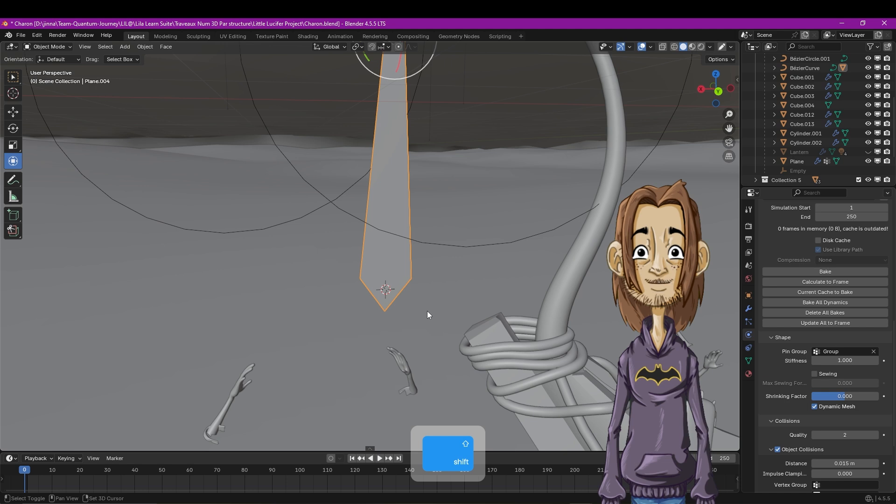
Step: Add a Plain Axes empty at the 3D cursor near the strip's lower tip
key("shift+a")
mouse_move(416, 410)
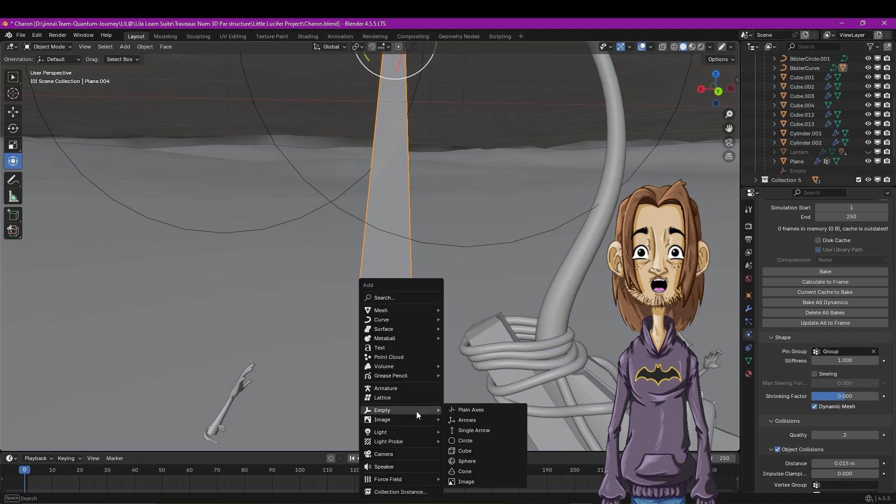
left_click(471, 410)
Step: Parent the empty to the cloth strip with the Vertex option
middle_click_drag(463, 397, 394, 189)
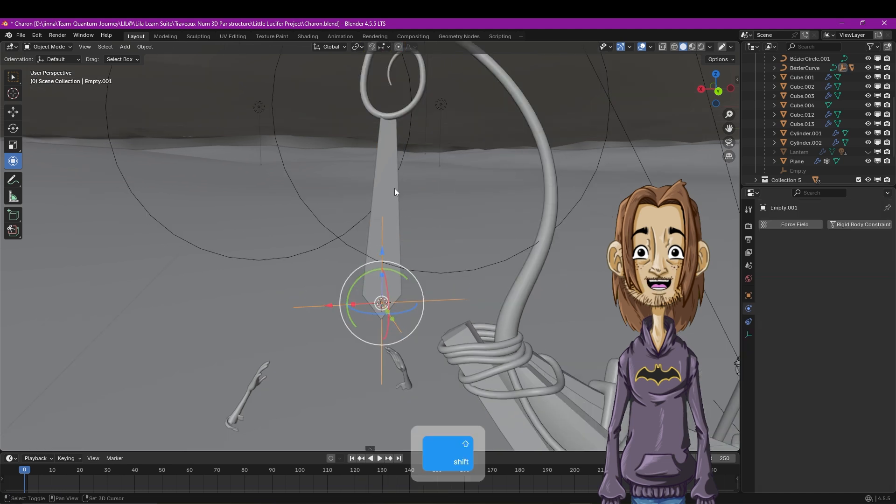
left_click(394, 187, "shift")
key("ctrl+p")
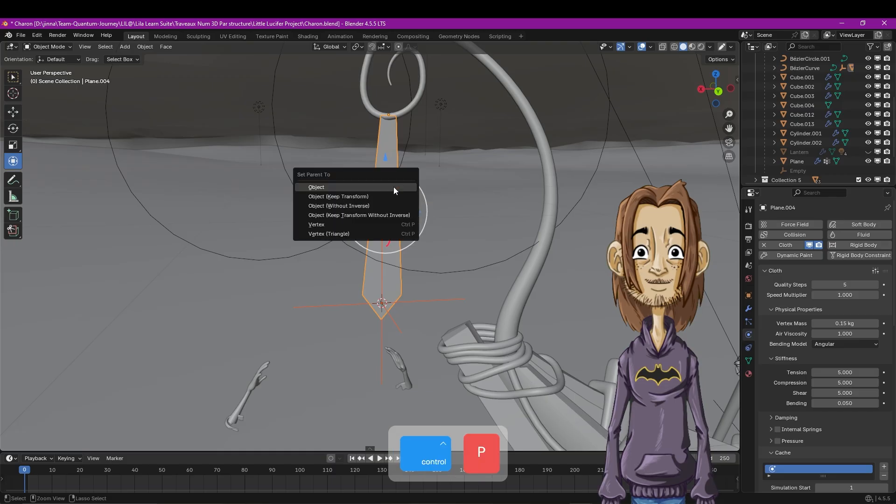
left_click(382, 226)
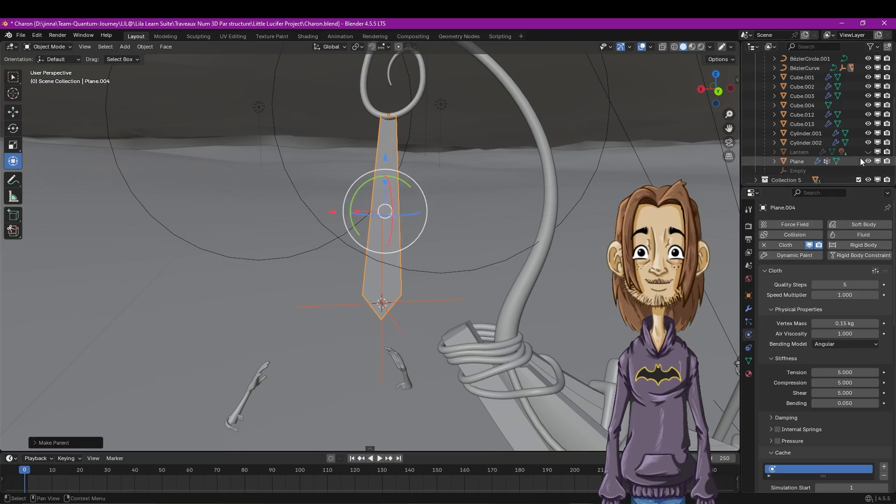
Step: Unhide the lantern and add a Locked Track constraint to it
left_click(868, 152)
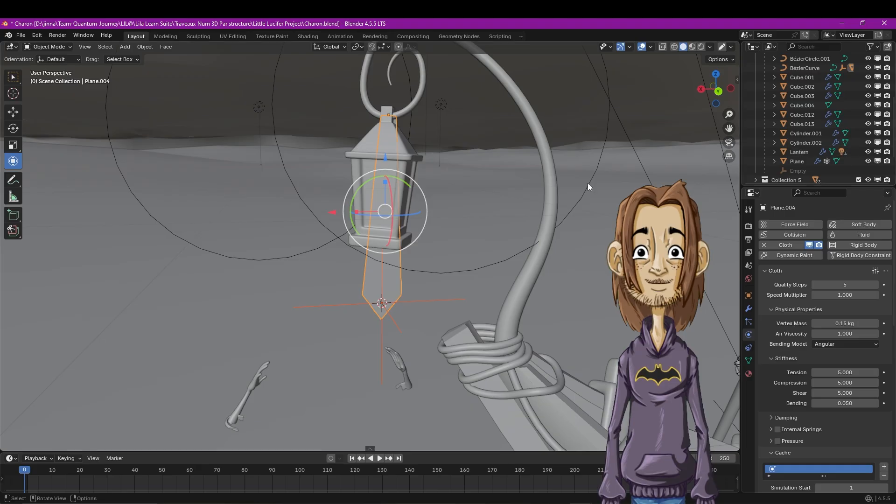
left_click(410, 155)
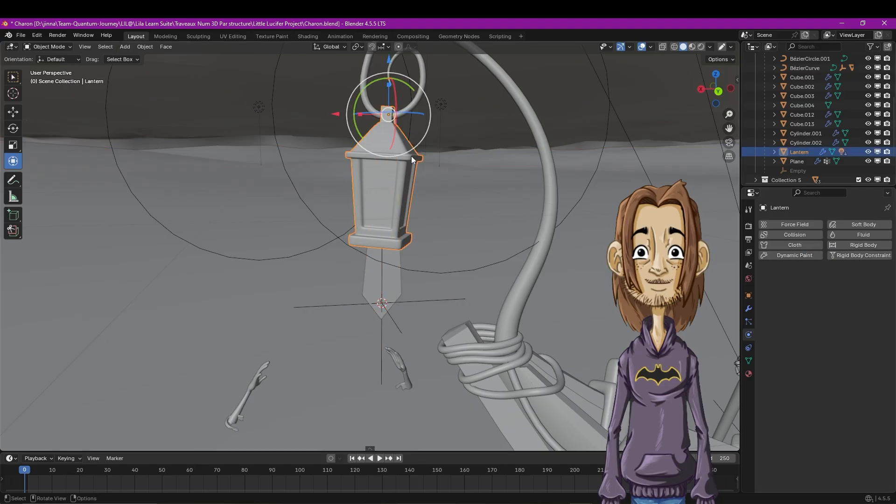
left_click(749, 348)
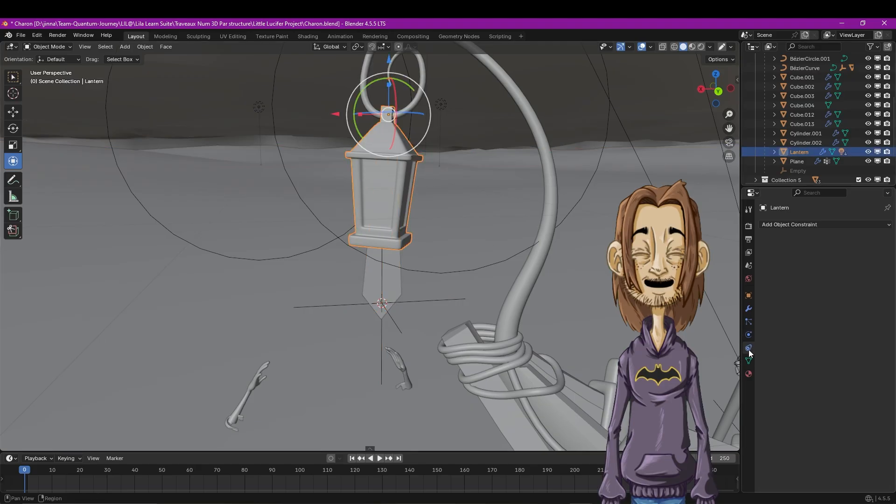
left_click(835, 225)
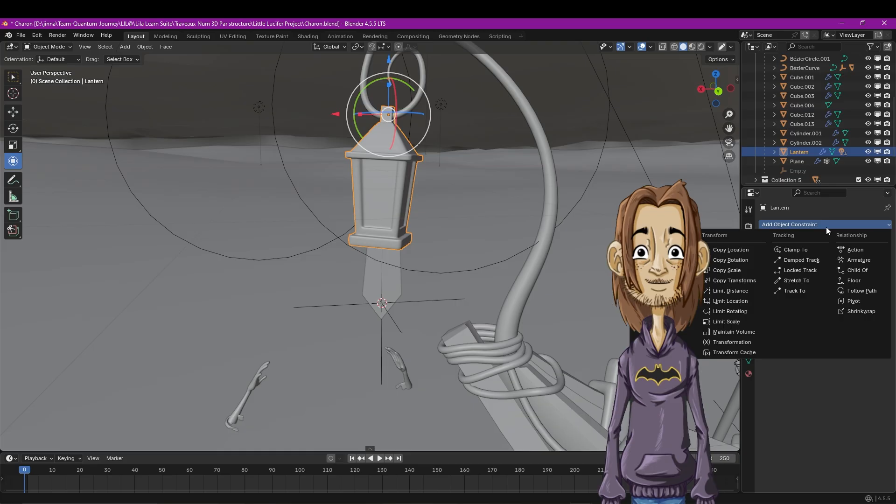
left_click(813, 270)
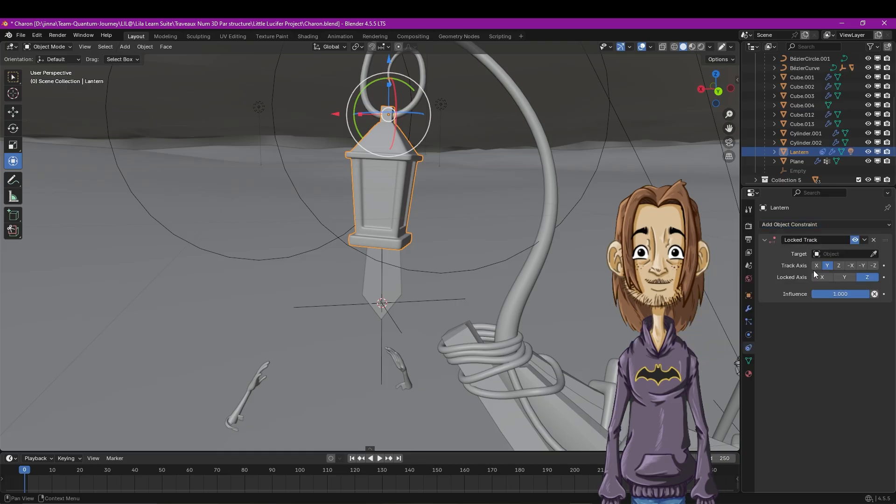
Step: Duplicate the lantern's Locked Track constraint and set the empty at the strip's tip as target of both constraints
left_click(863, 240)
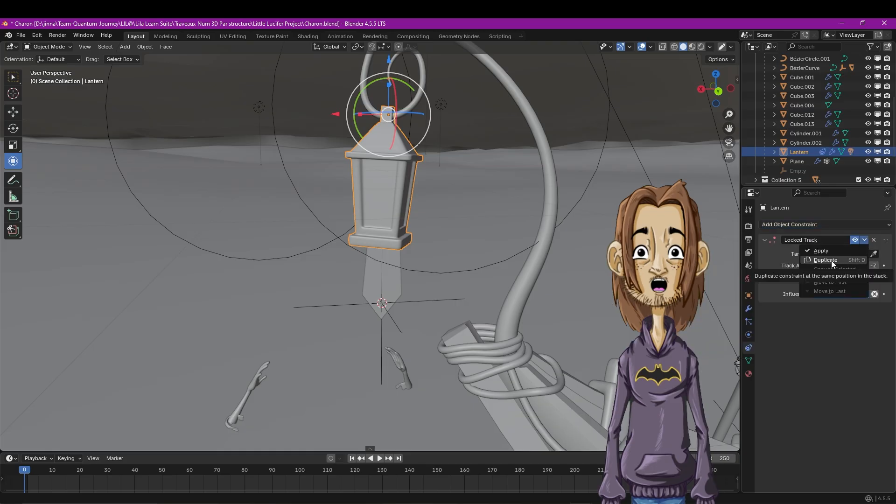
left_click(830, 261)
left_click(873, 253)
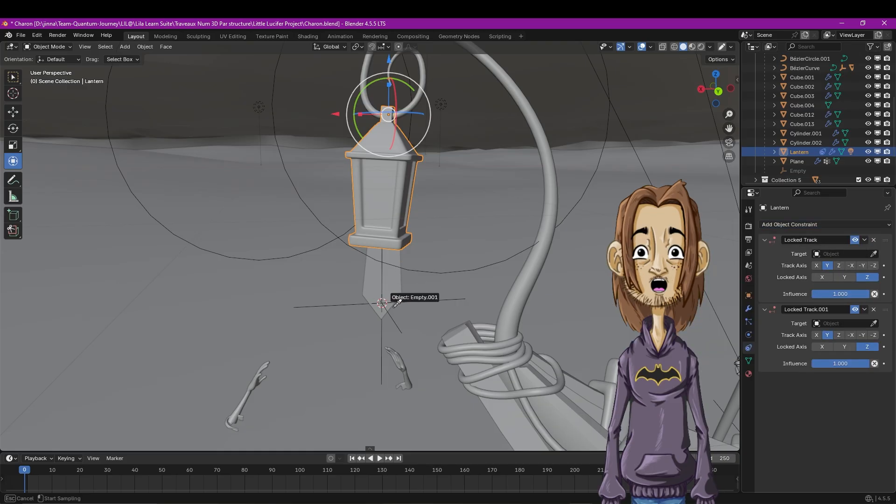
left_click(418, 301)
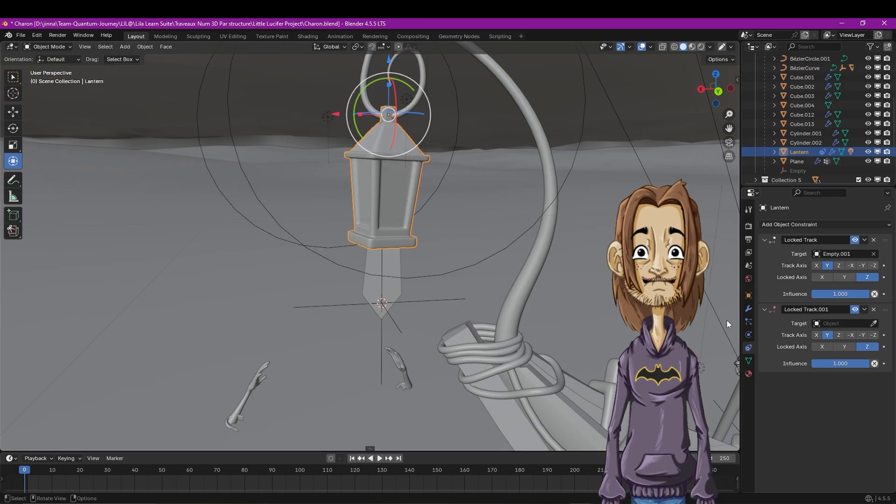
left_click(871, 324)
left_click(401, 333)
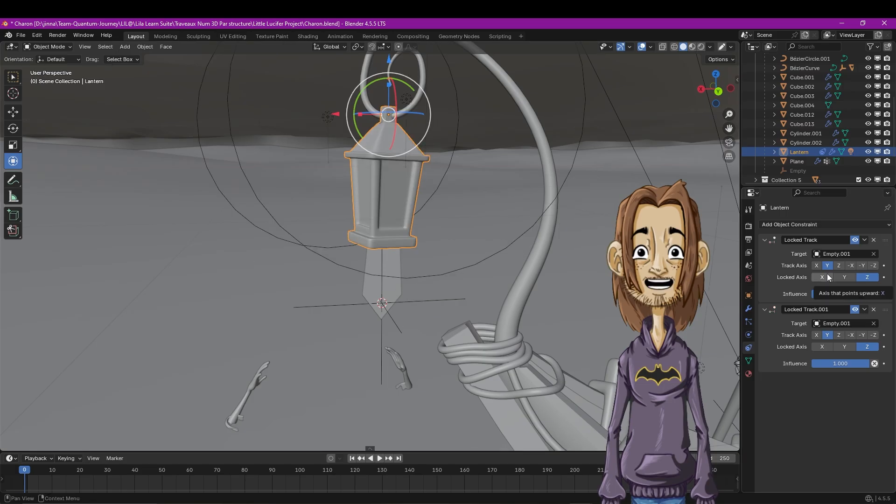
Step: Set the first Locked Track to track Z with X locked, and the second to track -Z with Y locked
left_click(823, 277)
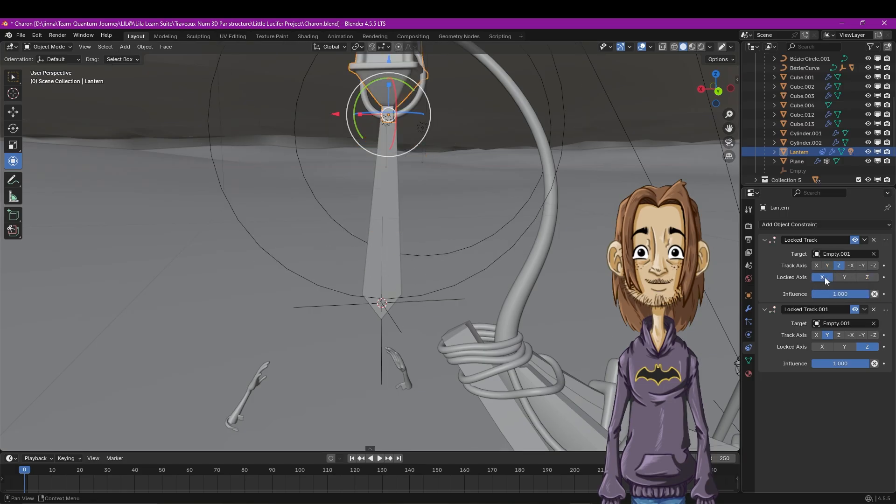
left_click(874, 335)
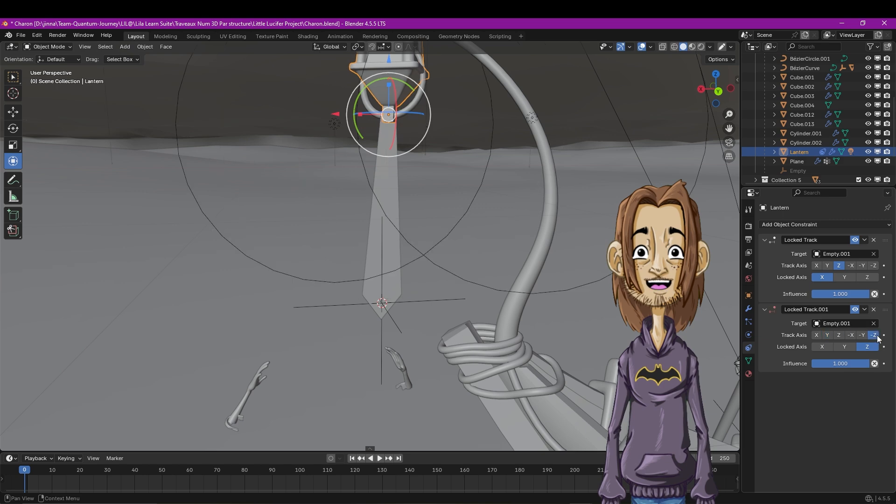
left_click(852, 347)
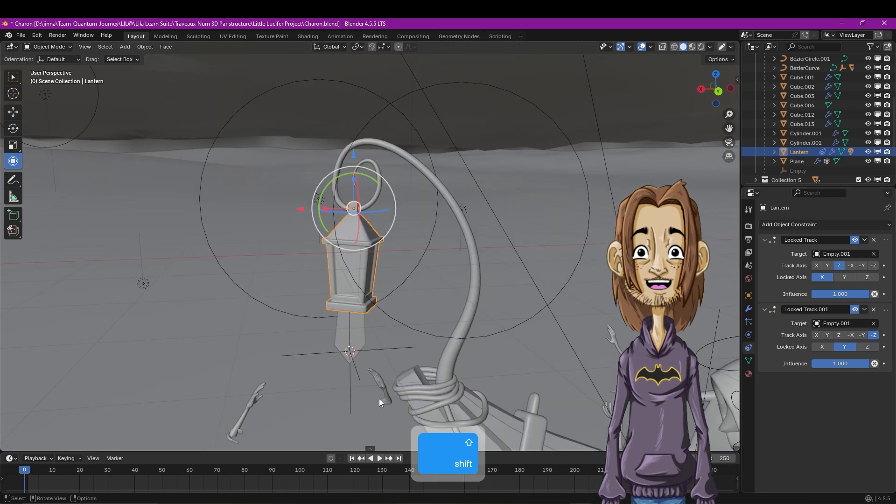
Step: Play the animation to check the lantern's swing, and hide the cloth strip in the viewport
left_click(380, 458)
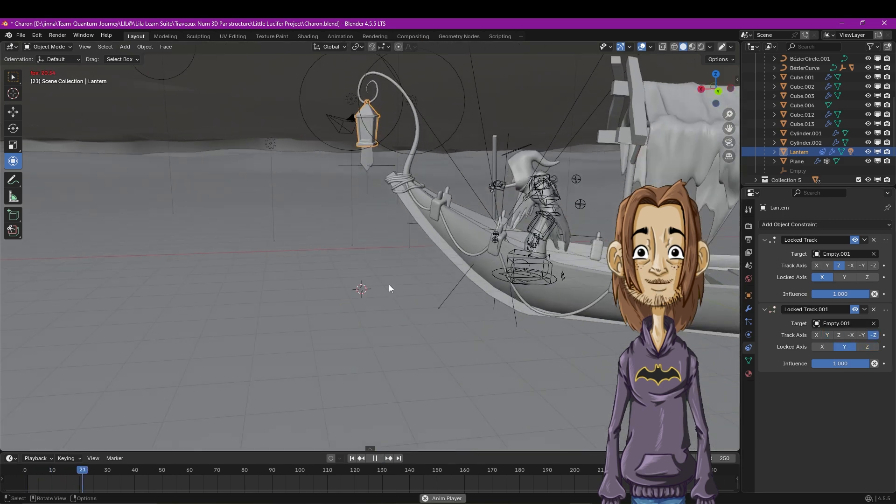
middle_click_drag(388, 284, 457, 302)
middle_click_drag(457, 120, 428, 211, "shift")
scroll(420, 208, "up", 2)
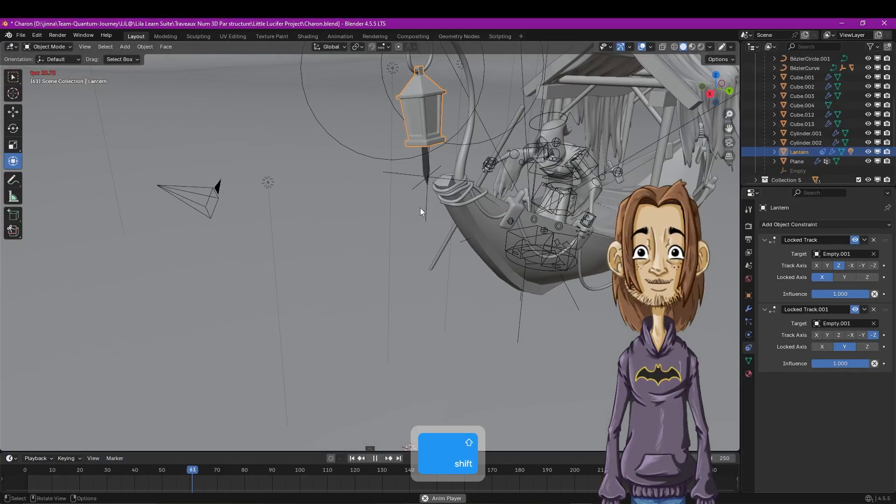
middle_click_drag(463, 144, 447, 197, "shift")
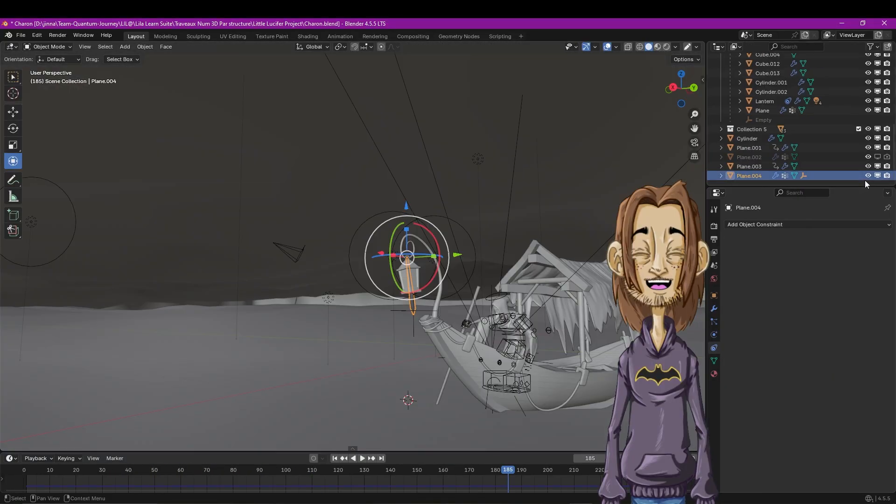
left_click(868, 175)
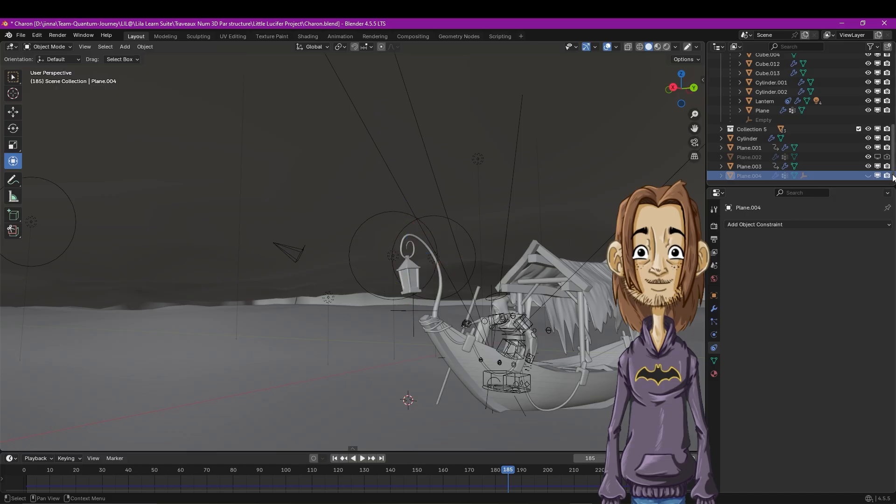